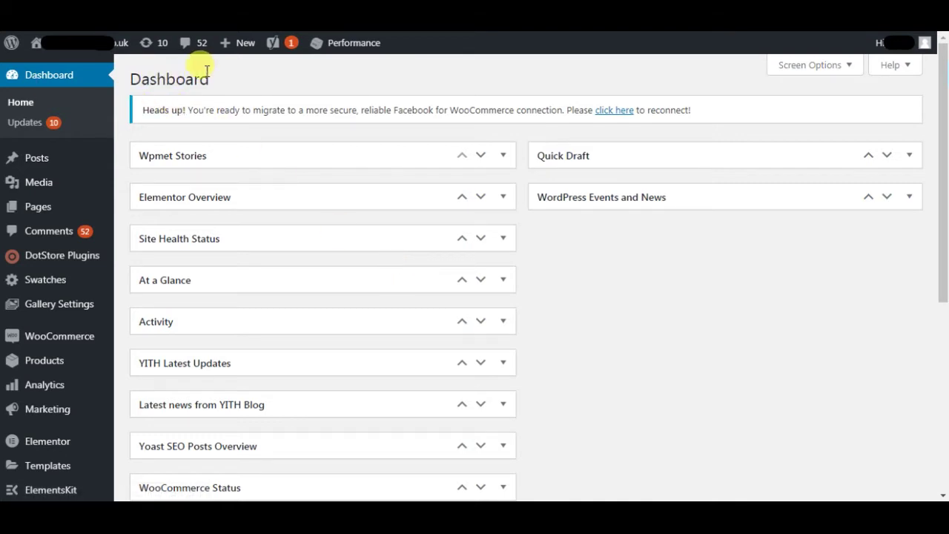
Go to the first site's All Products list and open its CSV export page
{"action": "scroll", "coordinate": [231, 371], "scroll_direction": "down", "scroll_amount": 1}
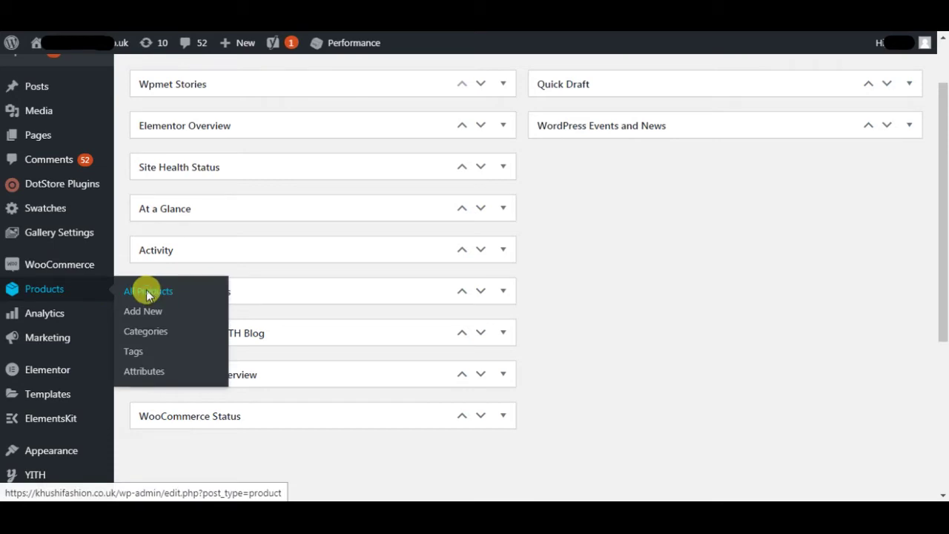
{"action": "left_click", "coordinate": [146, 293]}
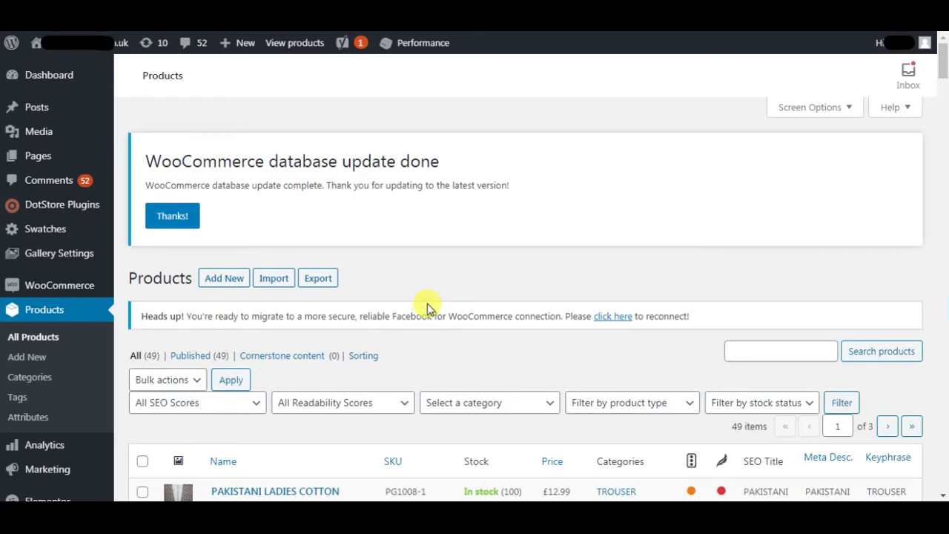
{"action": "left_click", "coordinate": [321, 283]}
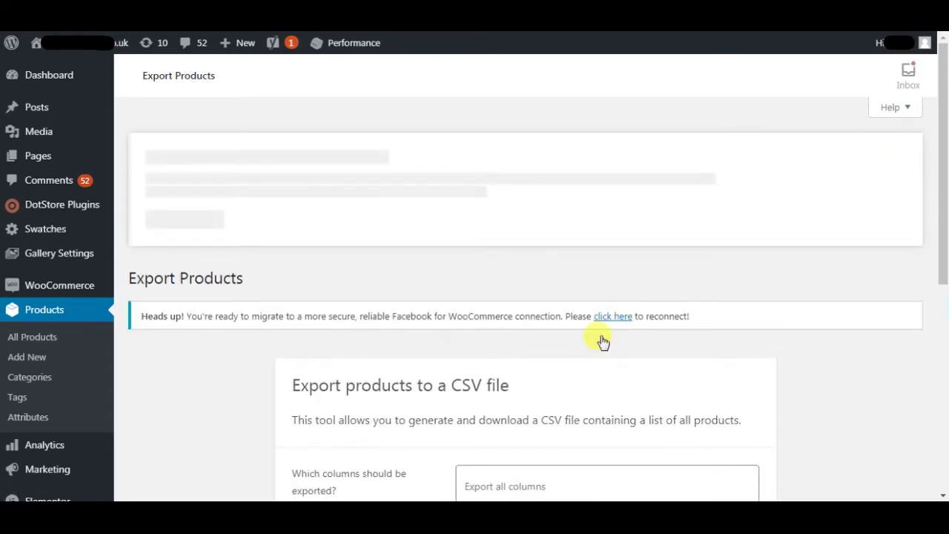
Review the export form's product type options, keeping all product types selected
{"action": "scroll", "coordinate": [603, 343], "scroll_direction": "down", "scroll_amount": 1}
{"action": "scroll", "coordinate": [645, 326], "scroll_direction": "down", "scroll_amount": 1}
{"action": "scroll", "coordinate": [682, 317], "scroll_direction": "down", "scroll_amount": 1}
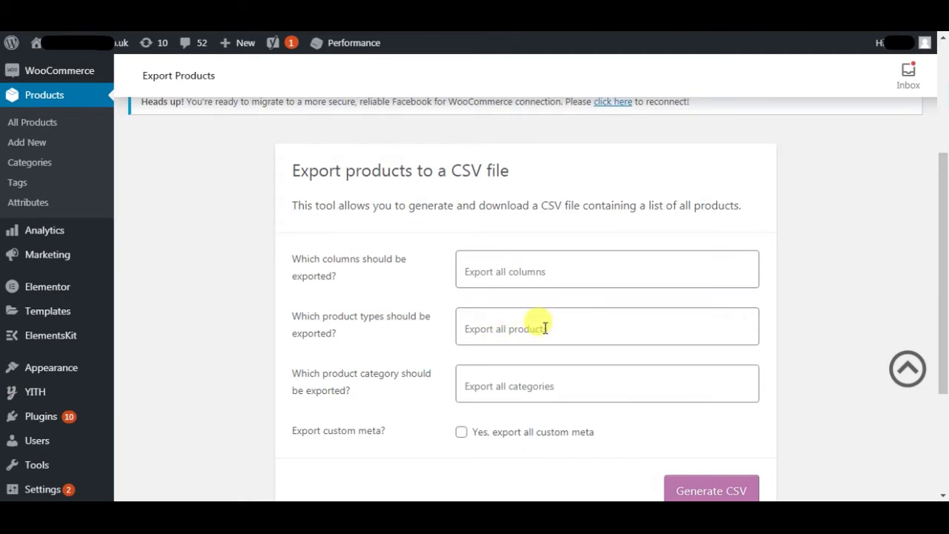
{"action": "left_click", "coordinate": [545, 329]}
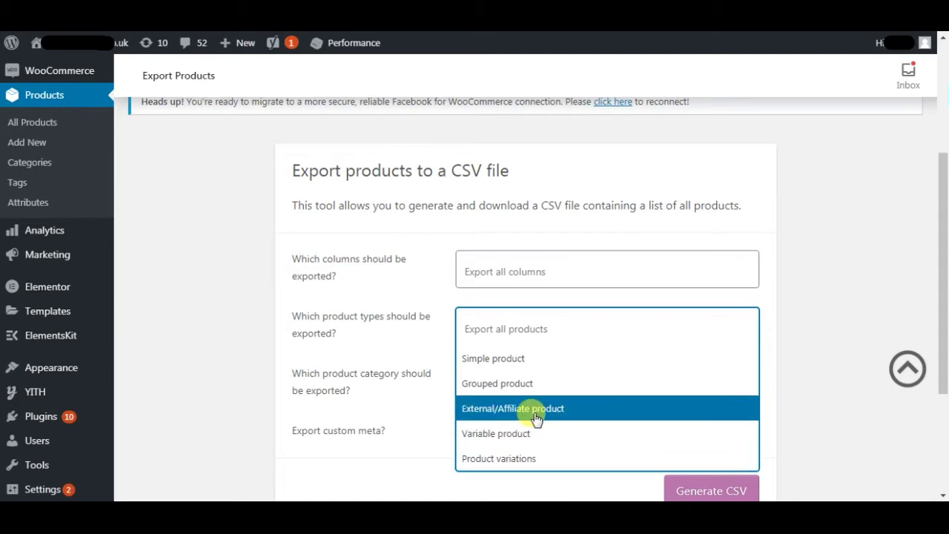
{"action": "left_click", "coordinate": [415, 304]}
{"action": "scroll", "coordinate": [431, 319], "scroll_direction": "down", "scroll_amount": 3}
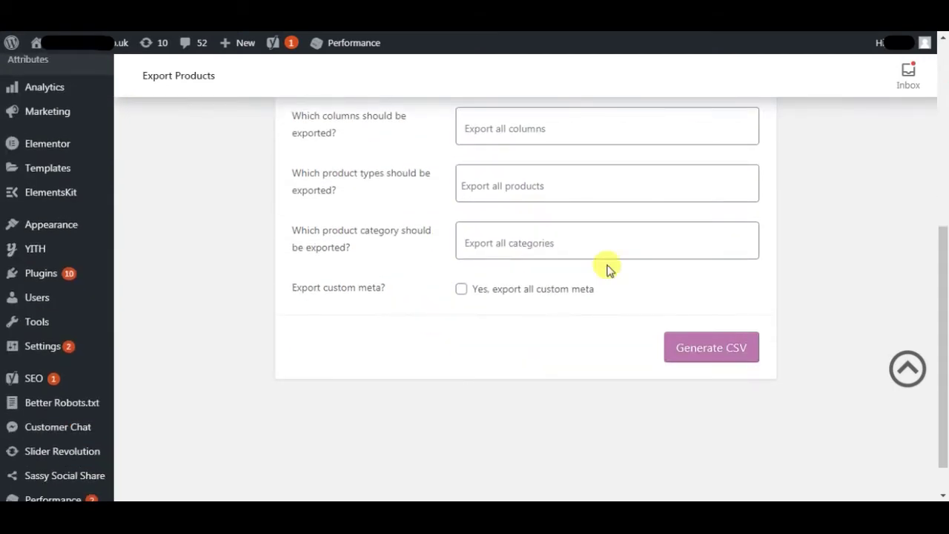
{"action": "scroll", "coordinate": [540, 319], "scroll_direction": "up", "scroll_amount": 3}
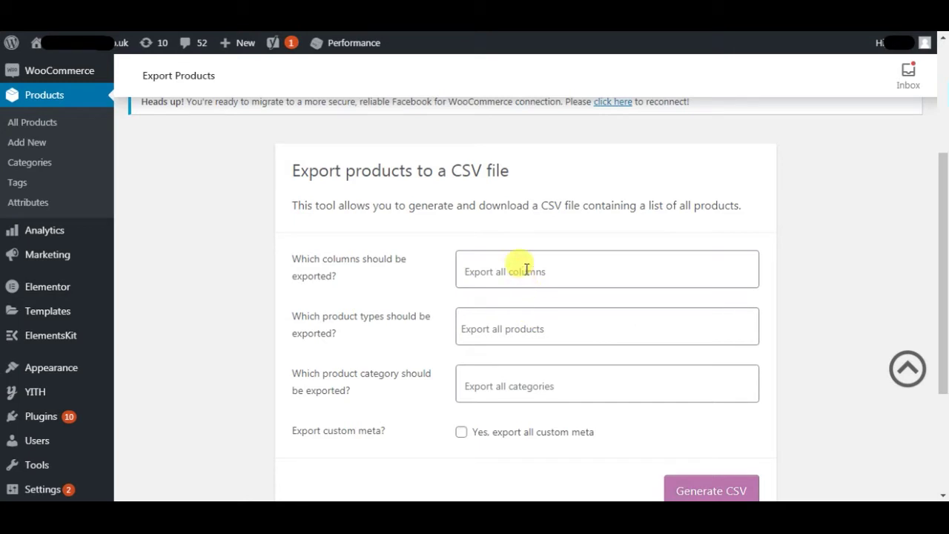
Start limiting the export columns by adding ID and Type
{"action": "left_click", "coordinate": [526, 270]}
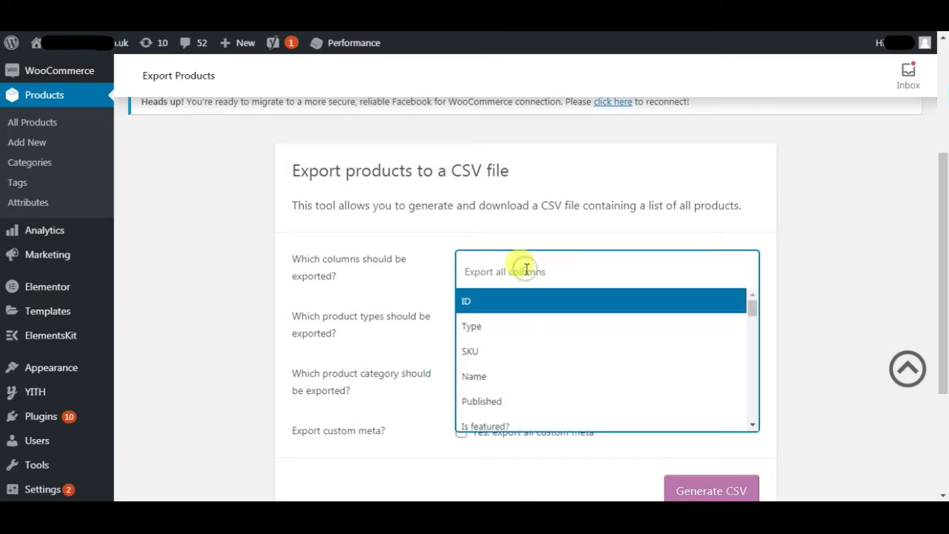
{"action": "left_click", "coordinate": [510, 304]}
{"action": "left_click", "coordinate": [537, 276]}
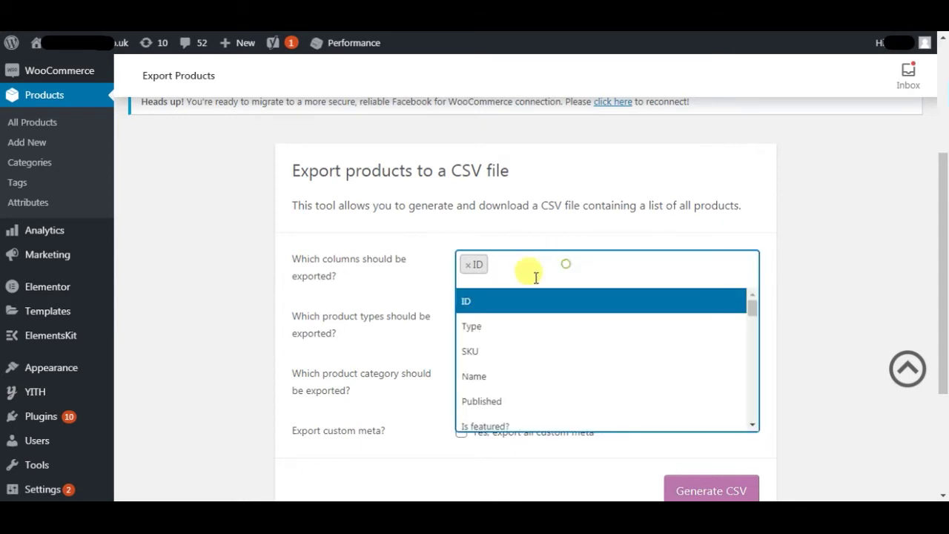
{"action": "left_click", "coordinate": [486, 325]}
Add SKU, Name, prices, stock, dimensions, Categories, Tags, Shipping class and Attributes columns
{"action": "left_click", "coordinate": [571, 273]}
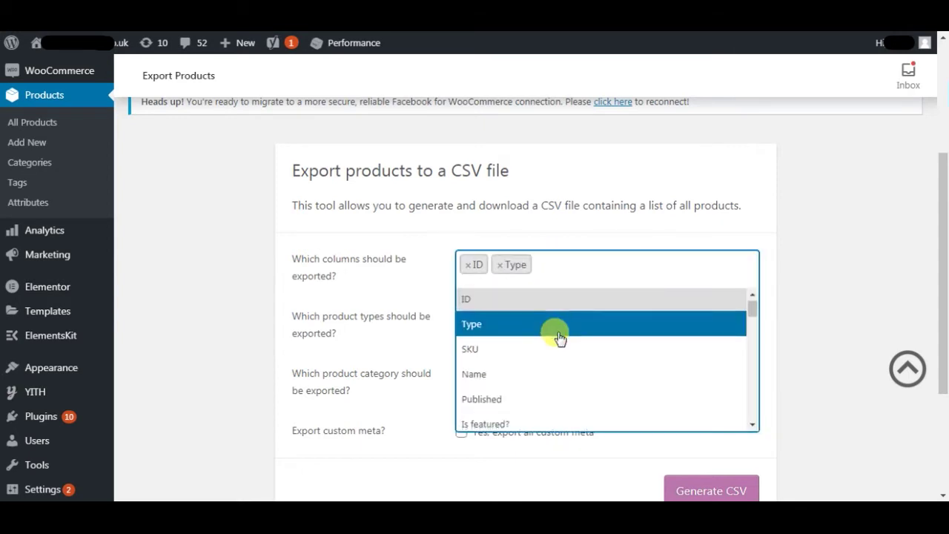
{"action": "scroll", "coordinate": [557, 335], "scroll_direction": "down", "scroll_amount": 2}
{"action": "scroll", "coordinate": [557, 335], "scroll_direction": "down", "scroll_amount": 1}
{"action": "scroll", "coordinate": [557, 334], "scroll_direction": "down", "scroll_amount": 1}
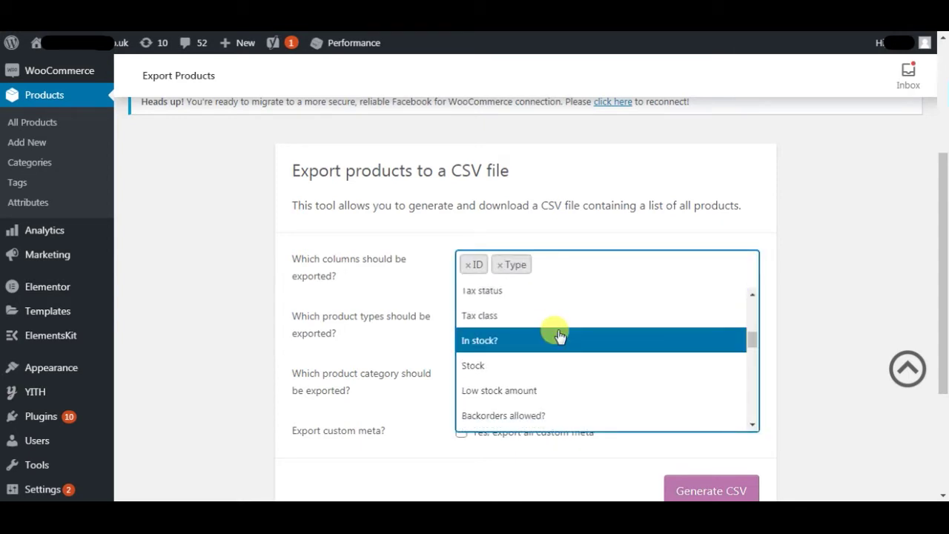
{"action": "scroll", "coordinate": [560, 335], "scroll_direction": "down", "scroll_amount": 1}
{"action": "scroll", "coordinate": [560, 335], "scroll_direction": "down", "scroll_amount": 1}
{"action": "scroll", "coordinate": [560, 335], "scroll_direction": "down", "scroll_amount": 2}
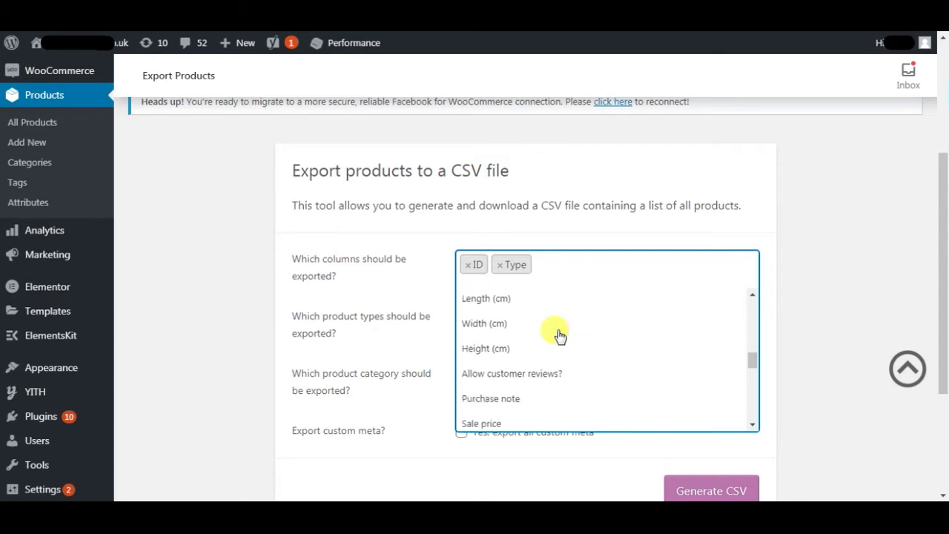
{"action": "scroll", "coordinate": [560, 336], "scroll_direction": "down", "scroll_amount": 1}
{"action": "scroll", "coordinate": [560, 335], "scroll_direction": "down", "scroll_amount": 2}
{"action": "scroll", "coordinate": [558, 334], "scroll_direction": "down", "scroll_amount": 1}
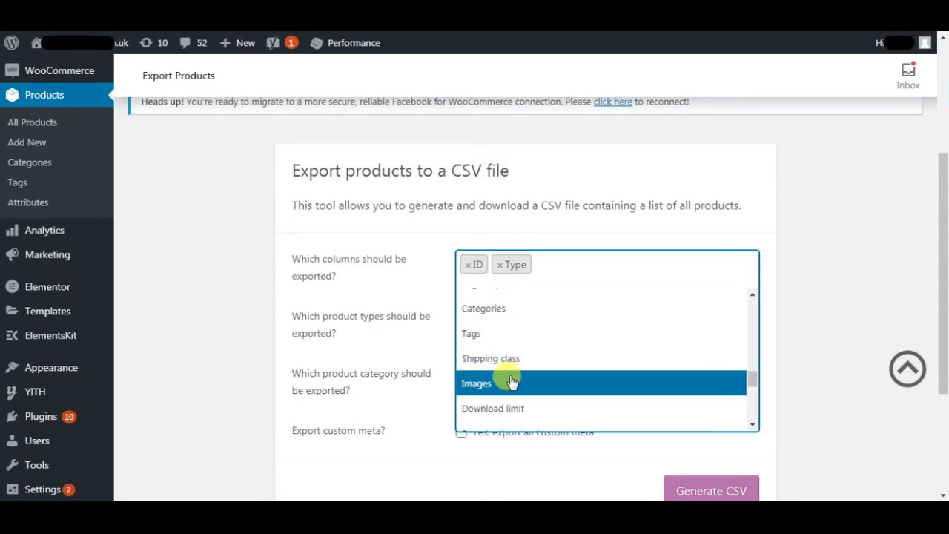
{"action": "left_click", "coordinate": [405, 296]}
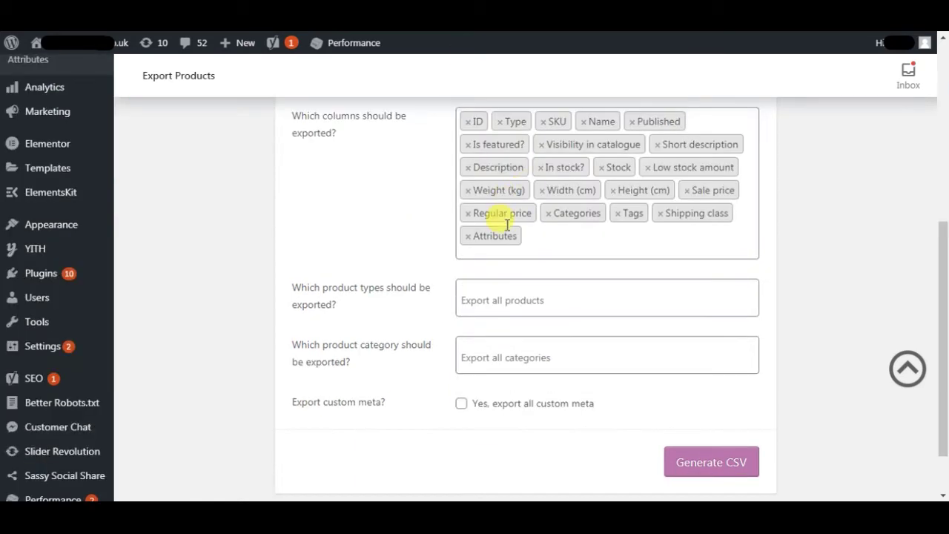
{"action": "scroll", "coordinate": [504, 219], "scroll_direction": "up", "scroll_amount": 1}
{"action": "scroll", "coordinate": [470, 222], "scroll_direction": "up", "scroll_amount": 1}
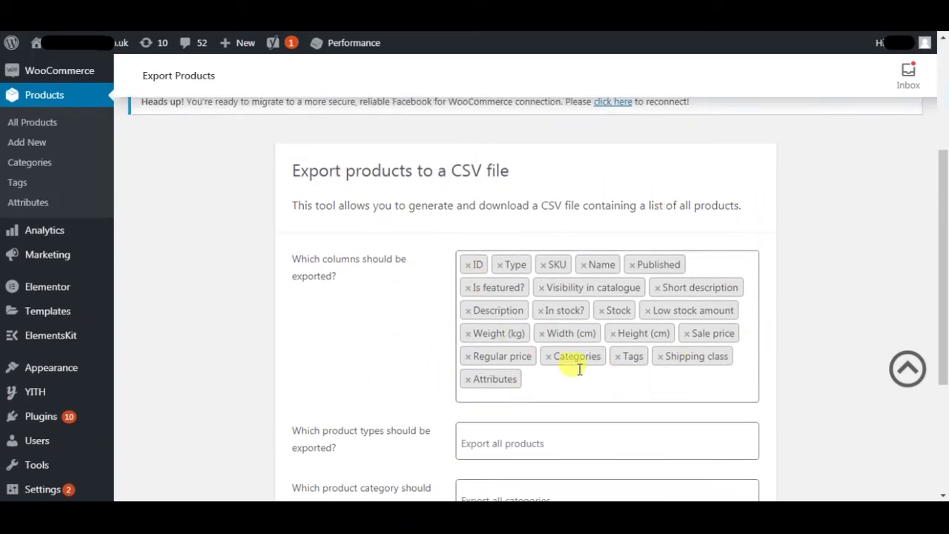
{"action": "scroll", "coordinate": [578, 371], "scroll_direction": "down", "scroll_amount": 2}
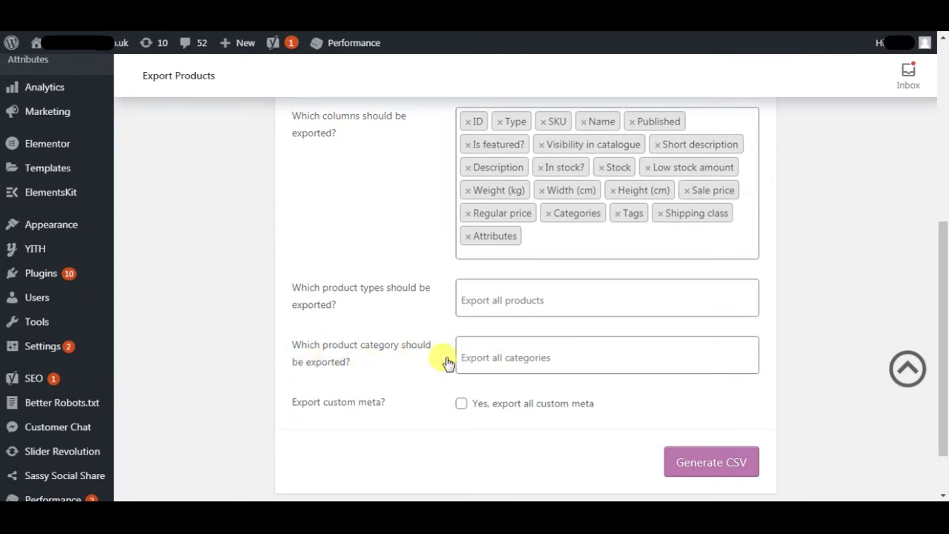
Keep all categories, include all custom meta, and generate the product CSV
{"action": "left_click", "coordinate": [507, 357]}
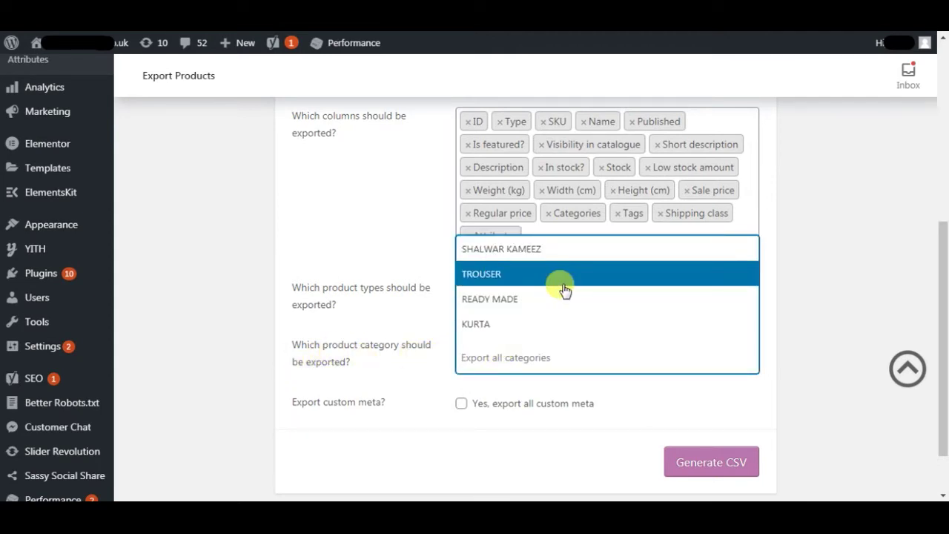
{"action": "left_click", "coordinate": [510, 358]}
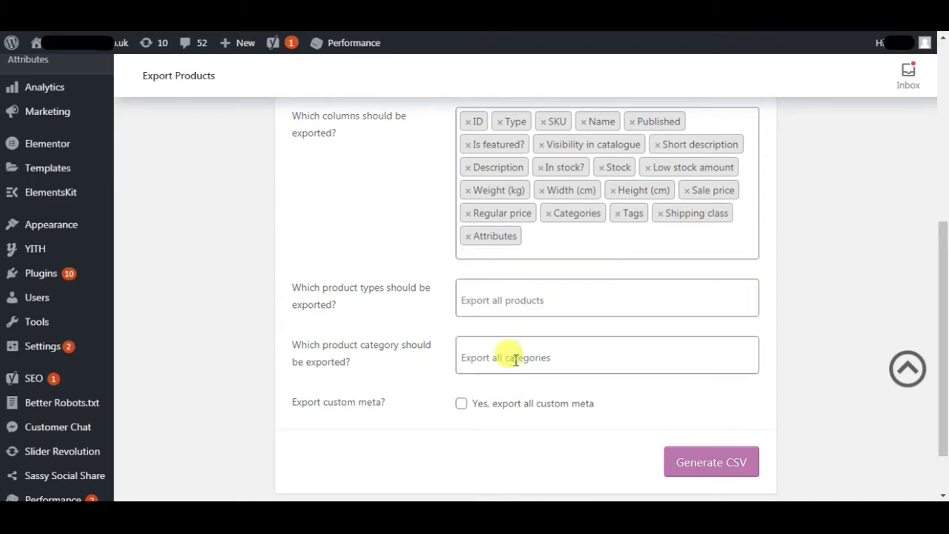
{"action": "scroll", "coordinate": [578, 378], "scroll_direction": "down", "scroll_amount": 2}
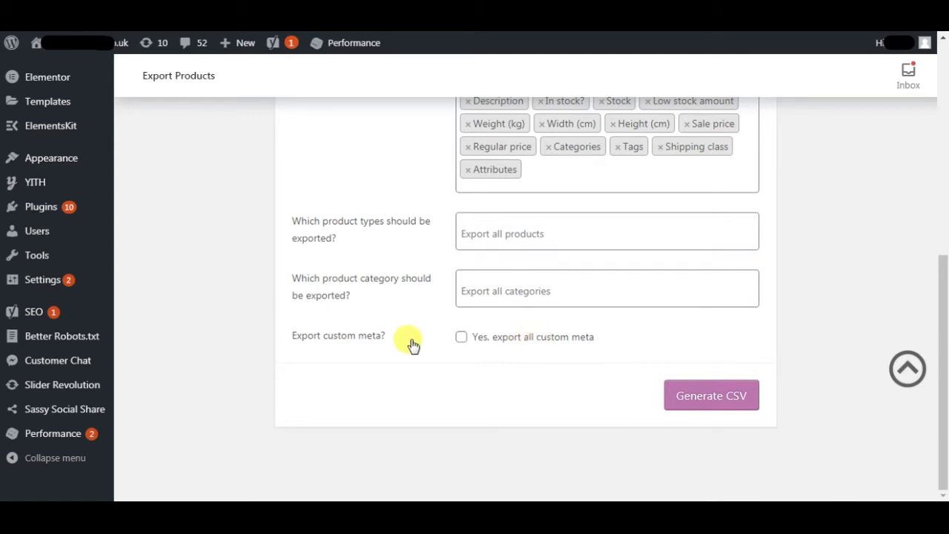
{"action": "left_click", "coordinate": [461, 339]}
{"action": "left_click", "coordinate": [692, 395]}
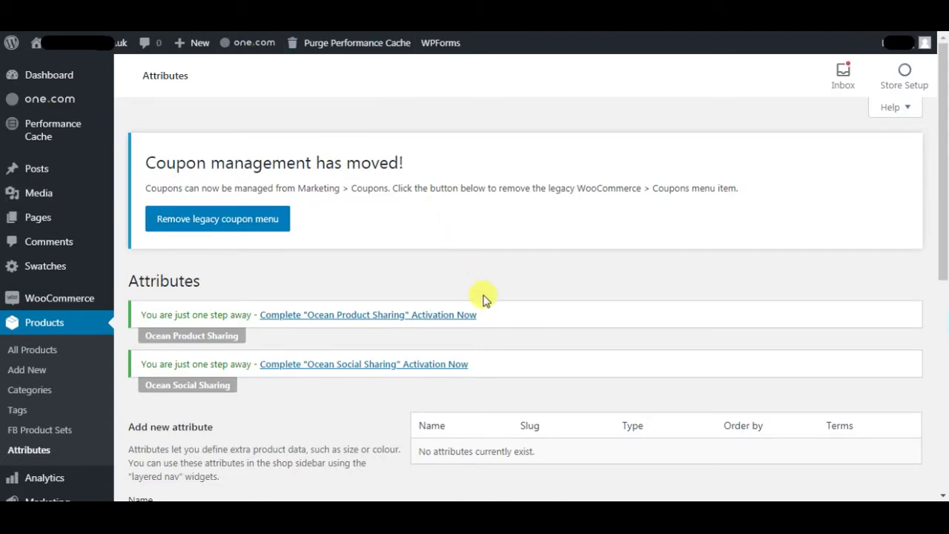
Open the second site's empty Products list
{"action": "scroll", "coordinate": [481, 297], "scroll_direction": "down", "scroll_amount": 1}
{"action": "scroll", "coordinate": [476, 299], "scroll_direction": "up", "scroll_amount": 1}
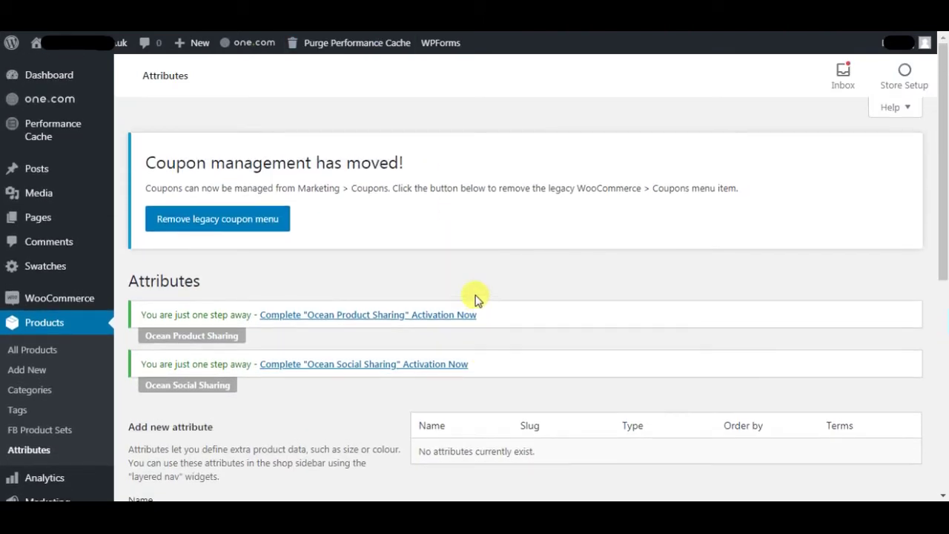
{"action": "left_click", "coordinate": [45, 352]}
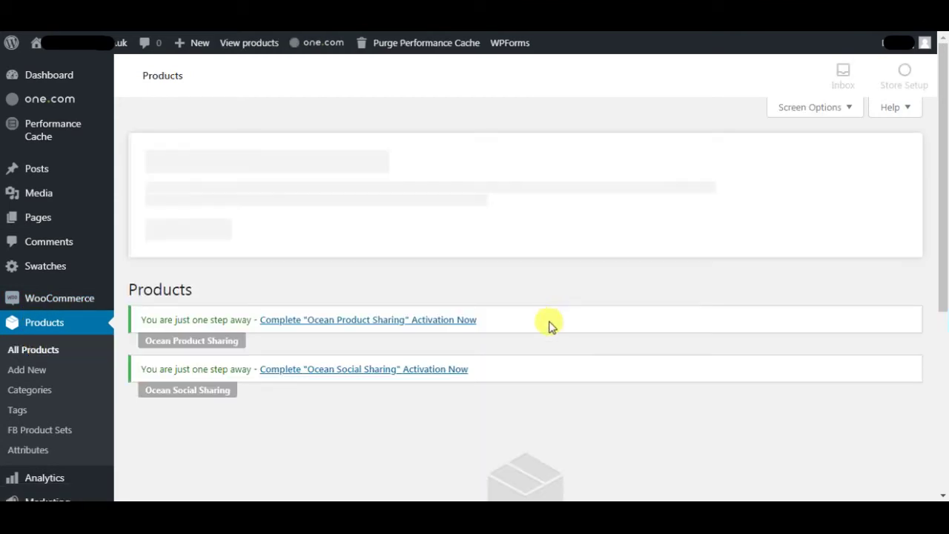
{"action": "scroll", "coordinate": [543, 333], "scroll_direction": "down", "scroll_amount": 3}
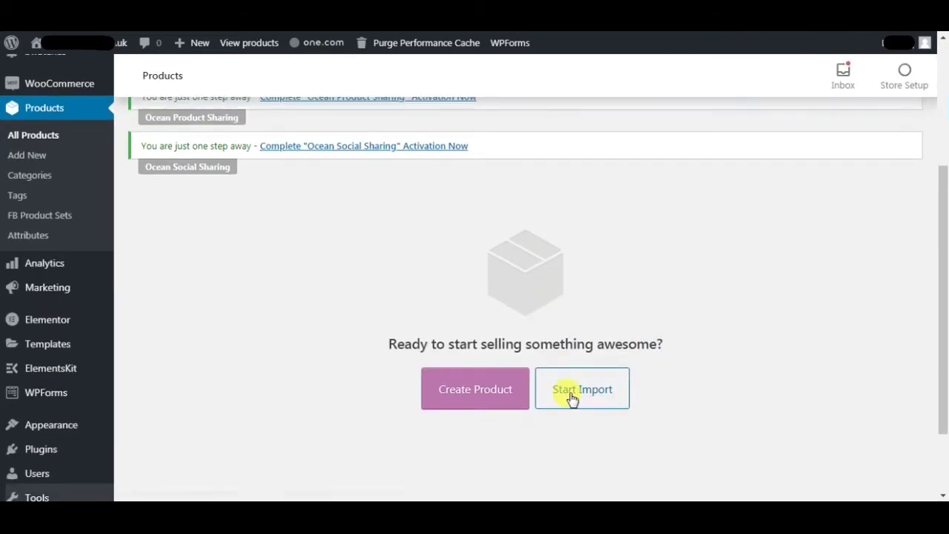
{"action": "scroll", "coordinate": [445, 312], "scroll_direction": "up", "scroll_amount": 2}
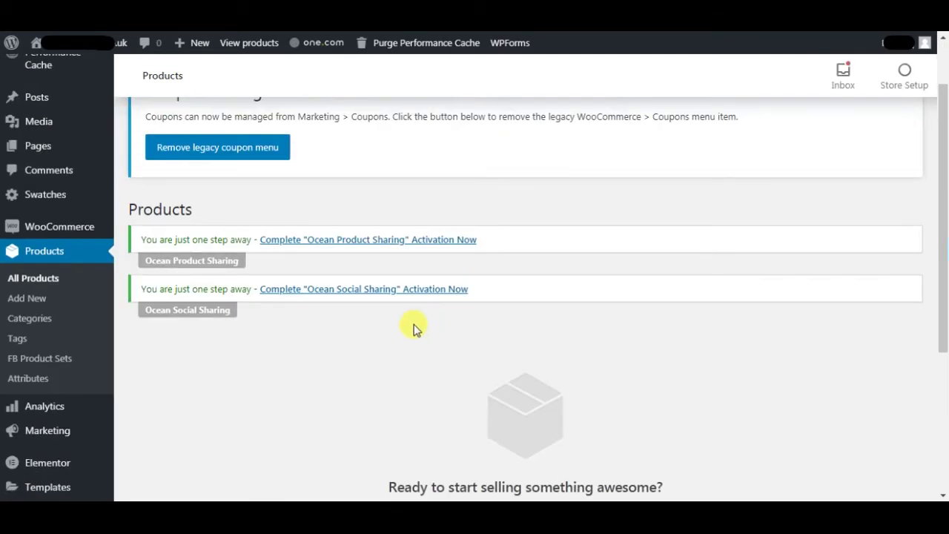
{"action": "scroll", "coordinate": [185, 241], "scroll_direction": "up", "scroll_amount": 1}
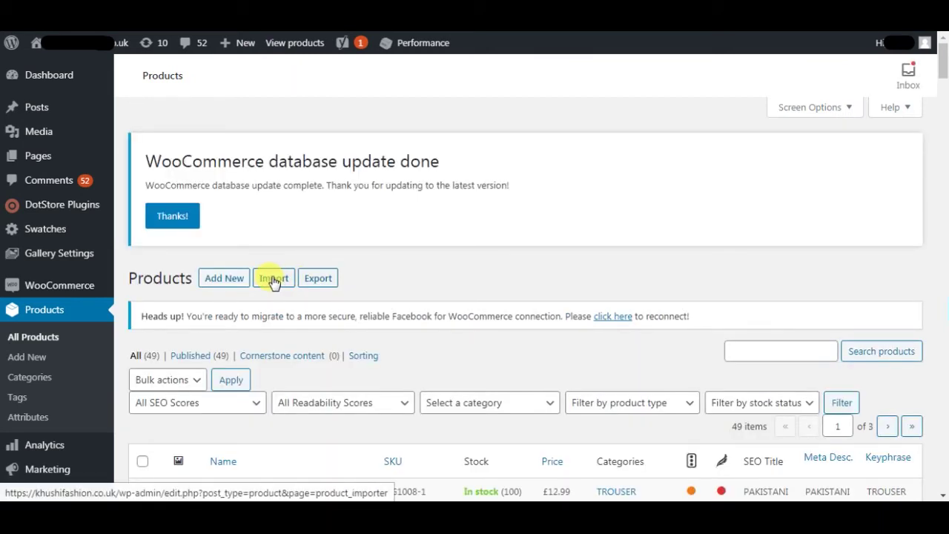
Start a product import into the empty store, reaching the Upload CSV step
{"action": "left_click", "coordinate": [274, 279]}
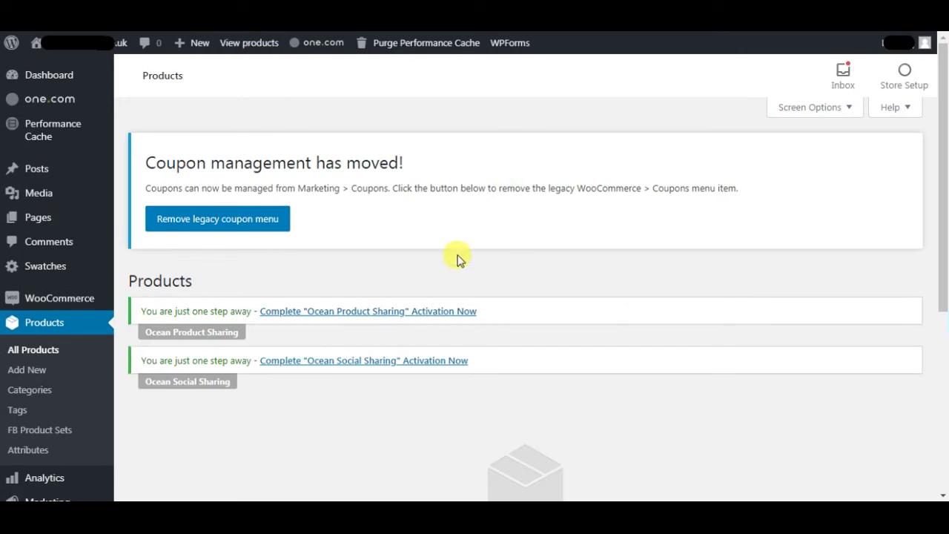
{"action": "scroll", "coordinate": [457, 256], "scroll_direction": "down", "scroll_amount": 1}
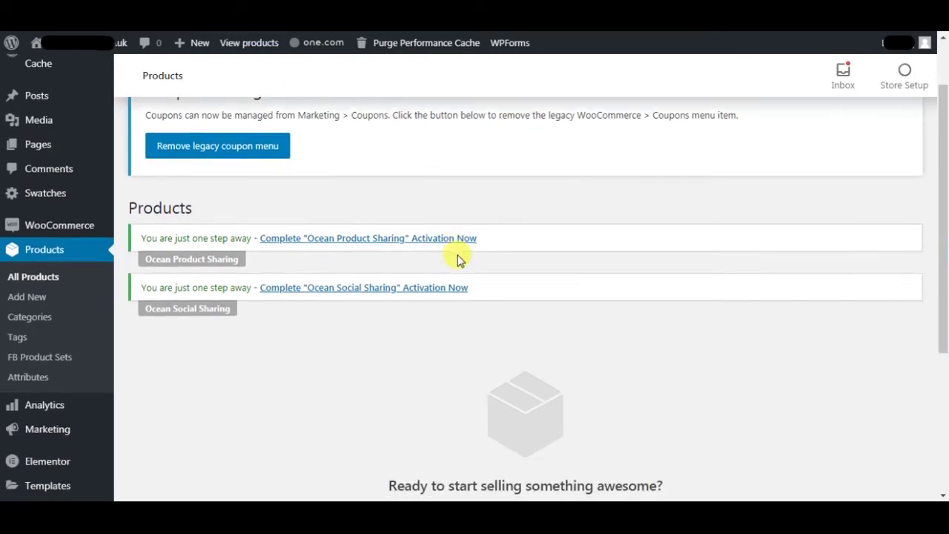
{"action": "scroll", "coordinate": [459, 259], "scroll_direction": "down", "scroll_amount": 1}
{"action": "scroll", "coordinate": [519, 281], "scroll_direction": "down", "scroll_amount": 2}
{"action": "left_click", "coordinate": [596, 323]}
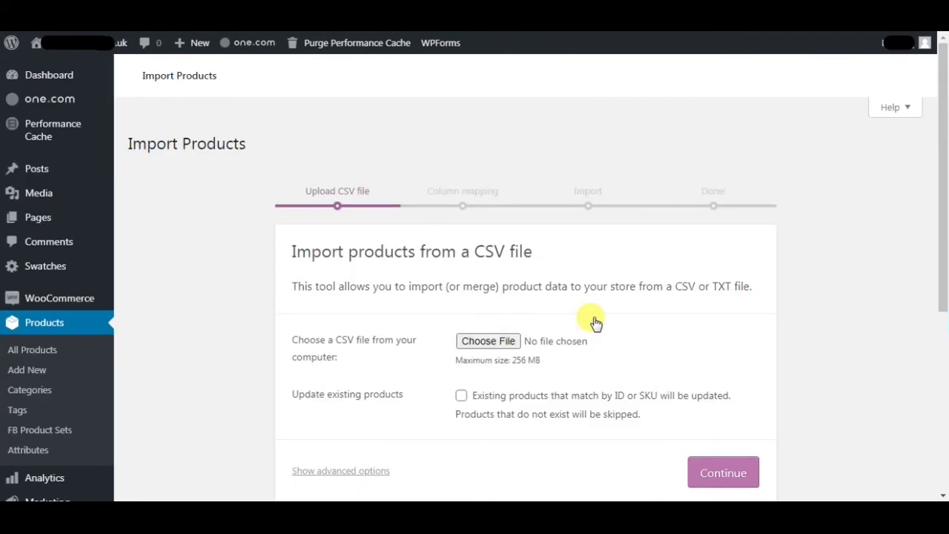
Upload the exported product CSV from Downloads, leaving Update existing products unchecked, and continue
{"action": "scroll", "coordinate": [563, 297], "scroll_direction": "down", "scroll_amount": 1}
{"action": "scroll", "coordinate": [581, 320], "scroll_direction": "down", "scroll_amount": 1}
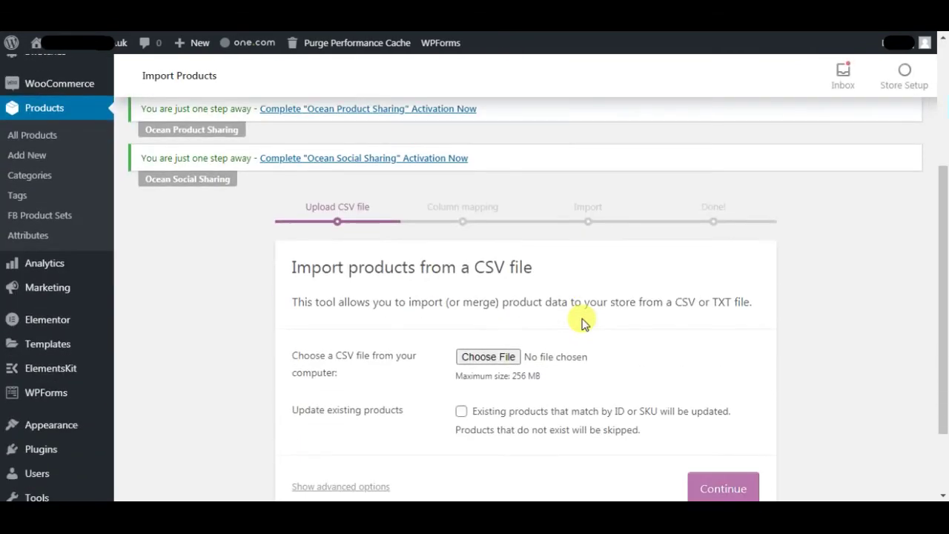
{"action": "scroll", "coordinate": [568, 320], "scroll_direction": "down", "scroll_amount": 2}
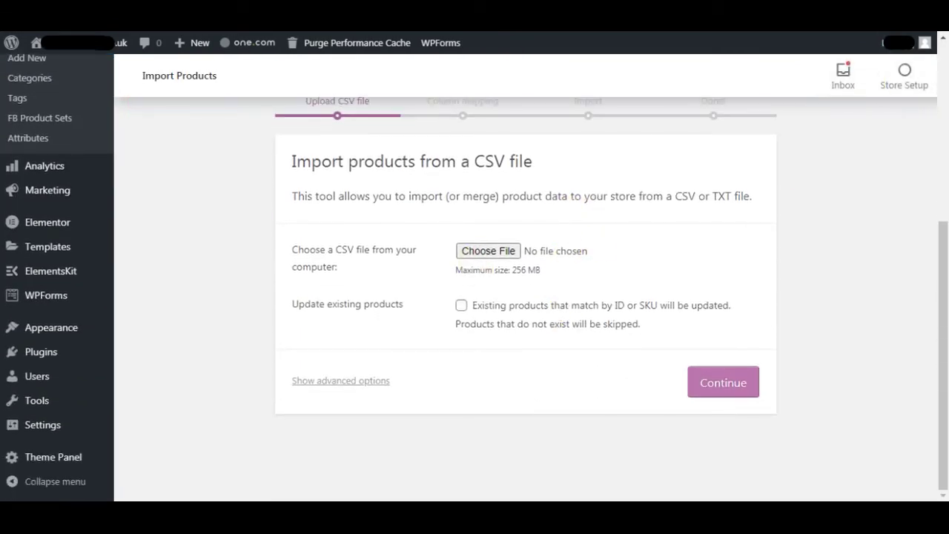
{"action": "left_click", "coordinate": [890, 33]}
{"action": "left_click_drag", "start_coordinate": [693, 111], "coordinate": [523, 250]}
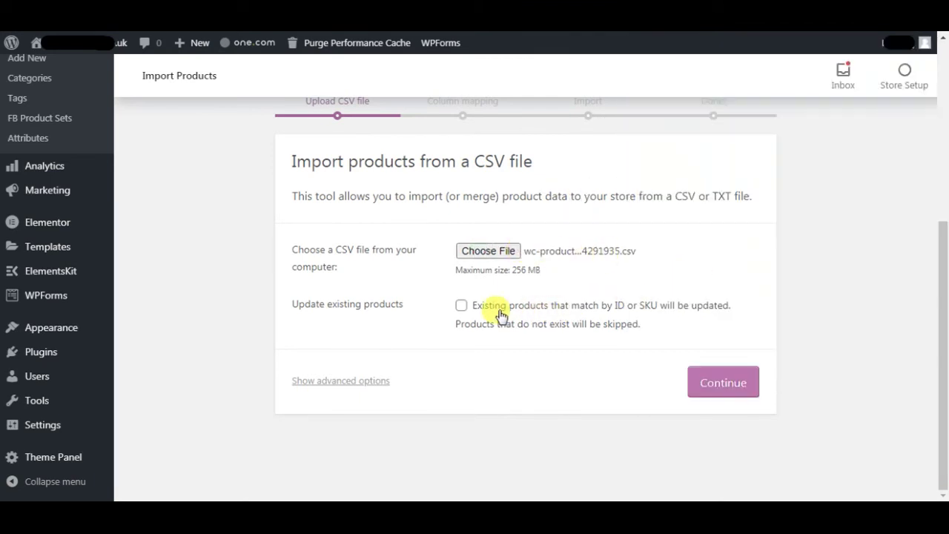
{"action": "left_click", "coordinate": [704, 384]}
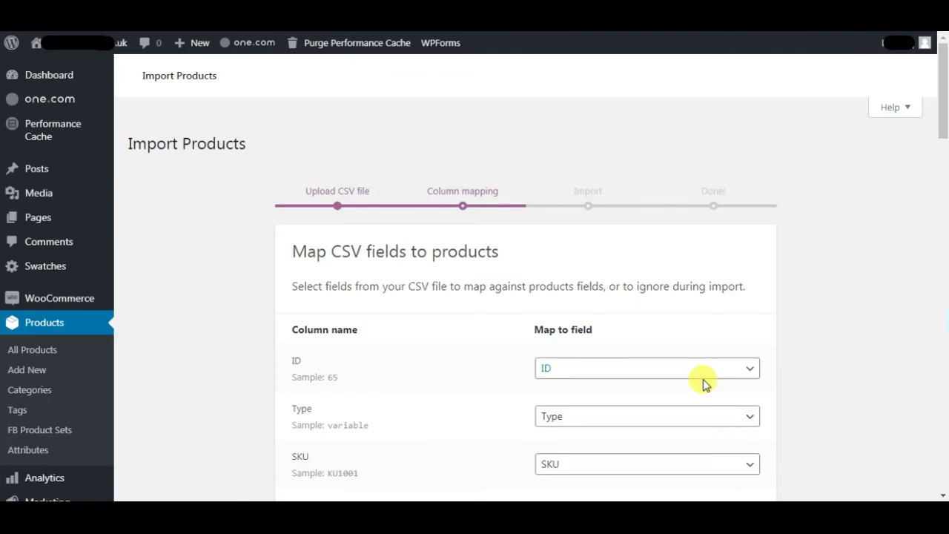
Accept the default CSV field mappings and run the importer
{"action": "scroll", "coordinate": [802, 345], "scroll_direction": "down", "scroll_amount": 5}
{"action": "scroll", "coordinate": [801, 328], "scroll_direction": "down", "scroll_amount": 2}
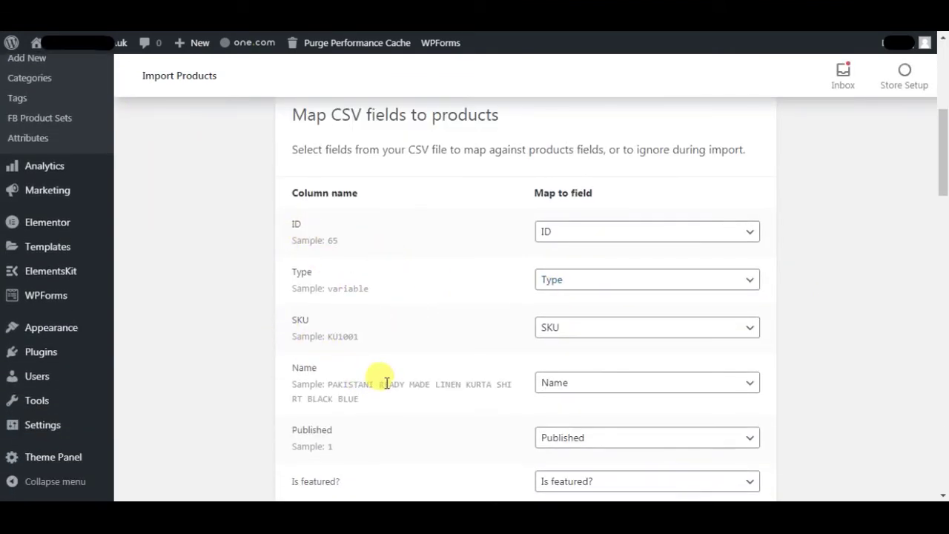
{"action": "scroll", "coordinate": [363, 356], "scroll_direction": "down", "scroll_amount": 2}
{"action": "scroll", "coordinate": [370, 319], "scroll_direction": "down", "scroll_amount": 3}
{"action": "scroll", "coordinate": [401, 393], "scroll_direction": "down", "scroll_amount": 3}
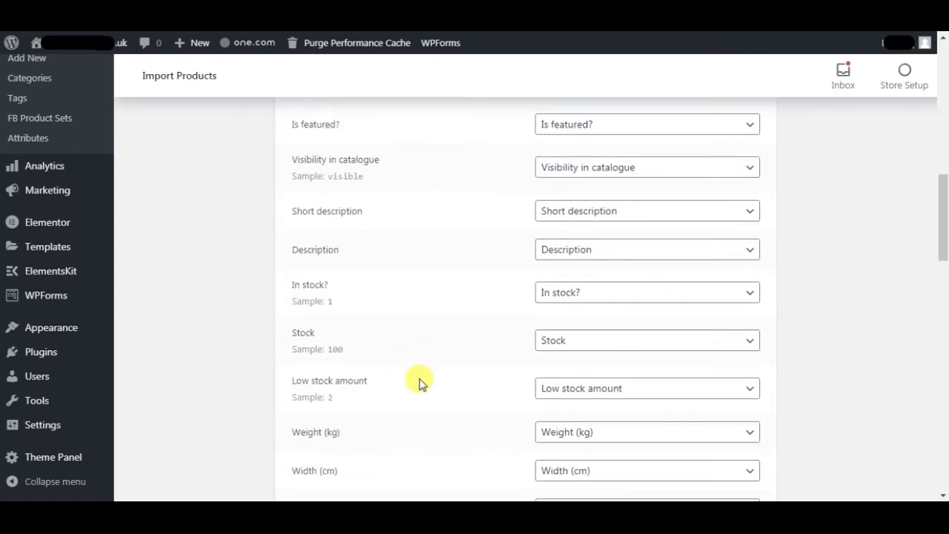
{"action": "scroll", "coordinate": [419, 382], "scroll_direction": "down", "scroll_amount": 2}
{"action": "scroll", "coordinate": [430, 319], "scroll_direction": "down", "scroll_amount": 3}
{"action": "scroll", "coordinate": [430, 319], "scroll_direction": "down", "scroll_amount": 2}
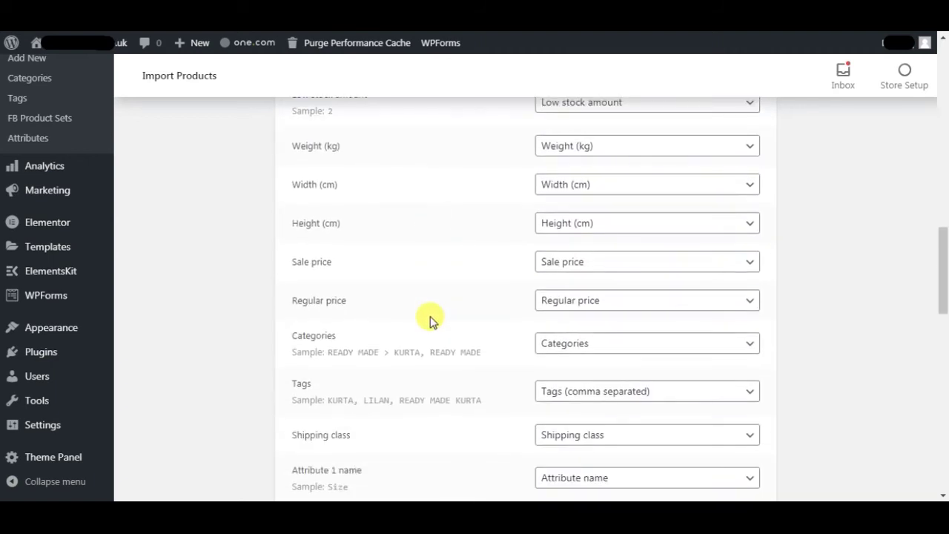
{"action": "scroll", "coordinate": [431, 319], "scroll_direction": "down", "scroll_amount": 1}
{"action": "scroll", "coordinate": [431, 319], "scroll_direction": "down", "scroll_amount": 6}
{"action": "scroll", "coordinate": [430, 319], "scroll_direction": "down", "scroll_amount": 2}
{"action": "scroll", "coordinate": [430, 319], "scroll_direction": "down", "scroll_amount": 3}
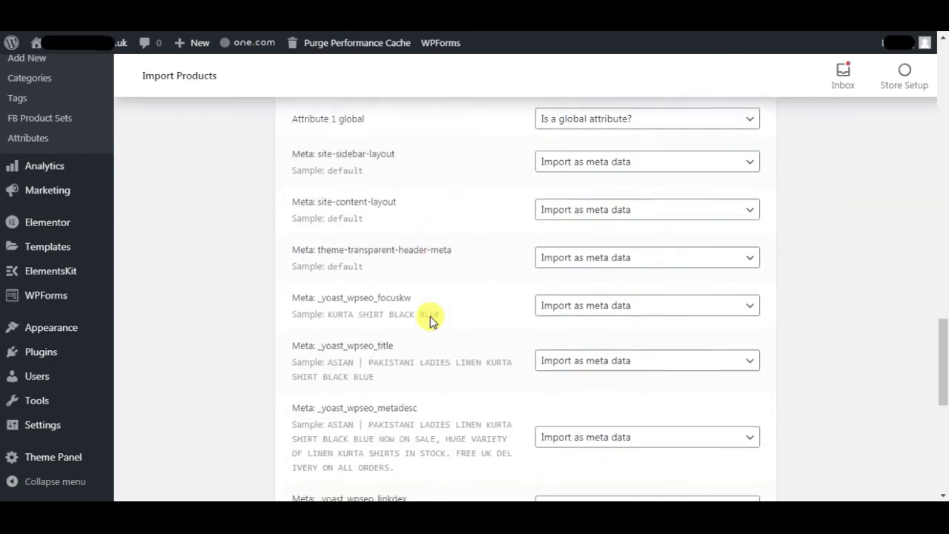
{"action": "scroll", "coordinate": [432, 318], "scroll_direction": "down", "scroll_amount": 2}
{"action": "scroll", "coordinate": [433, 319], "scroll_direction": "down", "scroll_amount": 4}
{"action": "scroll", "coordinate": [432, 319], "scroll_direction": "down", "scroll_amount": 2}
{"action": "scroll", "coordinate": [433, 319], "scroll_direction": "down", "scroll_amount": 3}
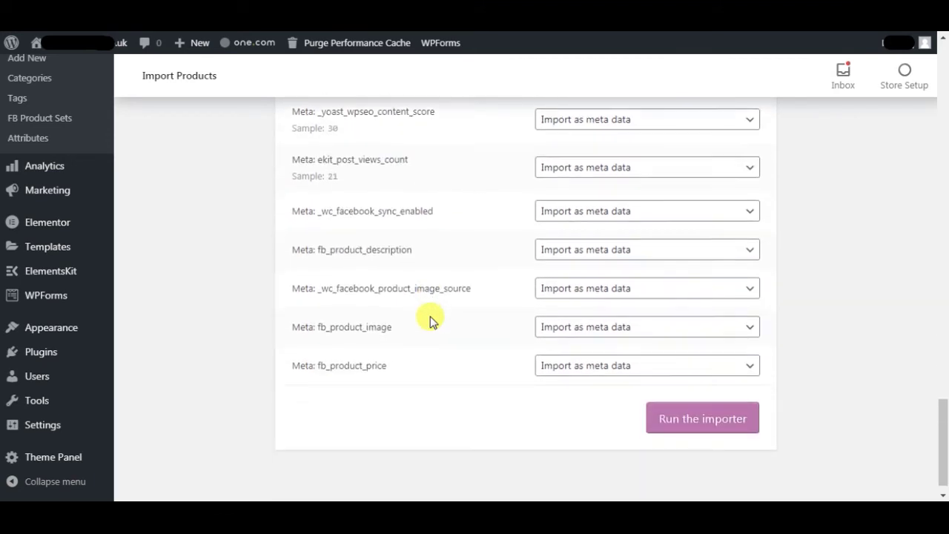
{"action": "left_click", "coordinate": [677, 391]}
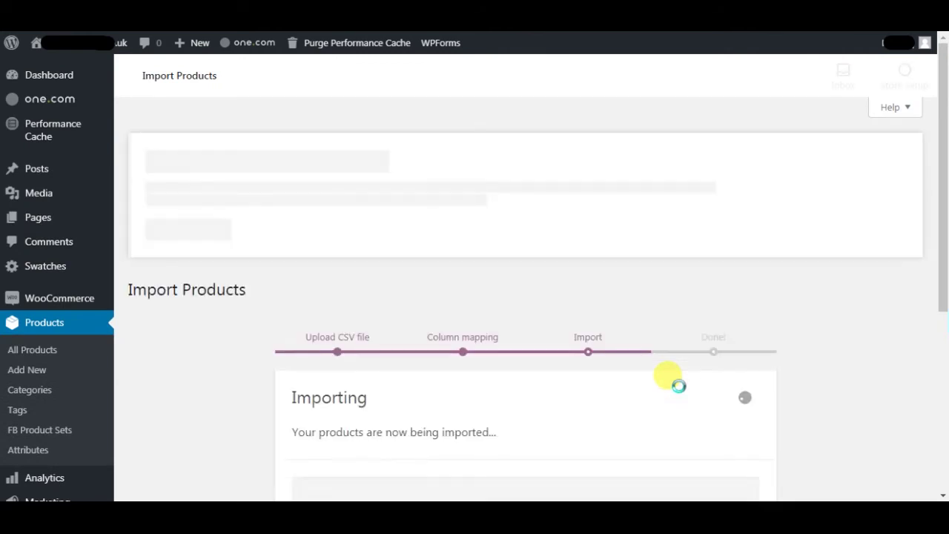
Wait while the product import progress bar fills
{"action": "scroll", "coordinate": [678, 386], "scroll_direction": "down", "scroll_amount": 2}
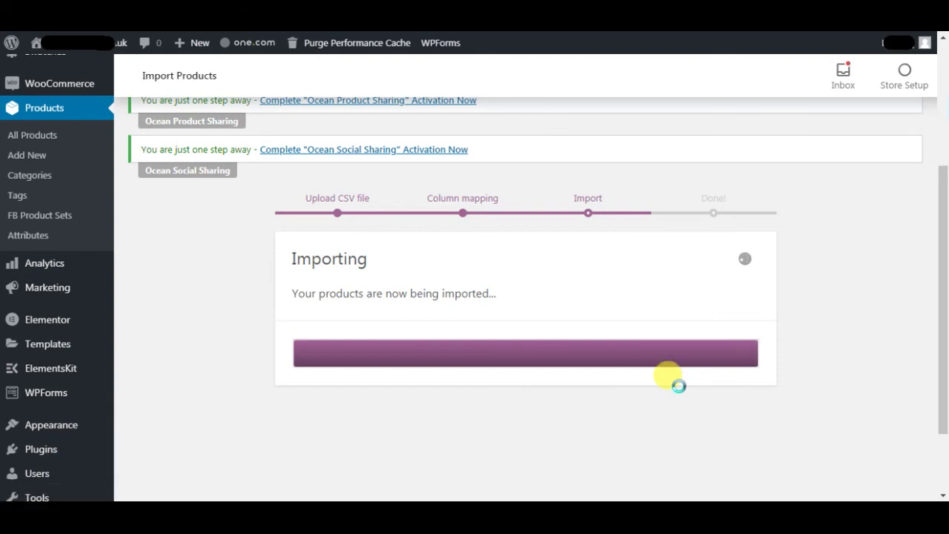
Check the import summary of 185 products and go to the product list
{"action": "scroll", "coordinate": [679, 390], "scroll_direction": "down", "scroll_amount": 2}
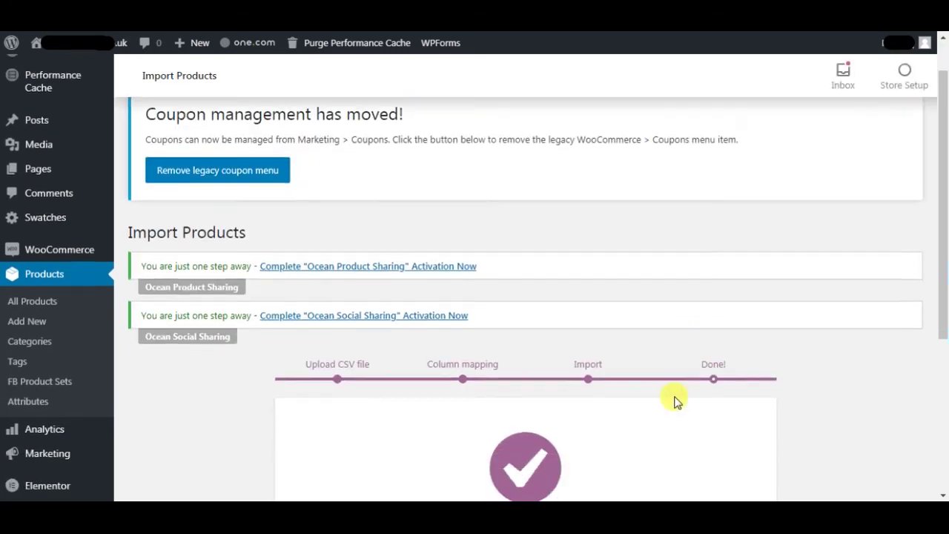
{"action": "scroll", "coordinate": [678, 392], "scroll_direction": "down", "scroll_amount": 2}
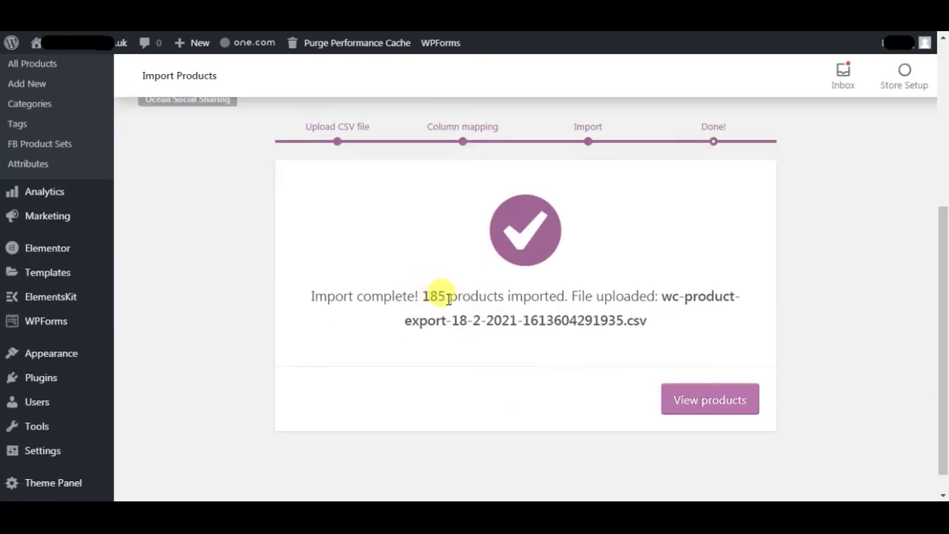
{"action": "scroll", "coordinate": [756, 382], "scroll_direction": "down", "scroll_amount": 1}
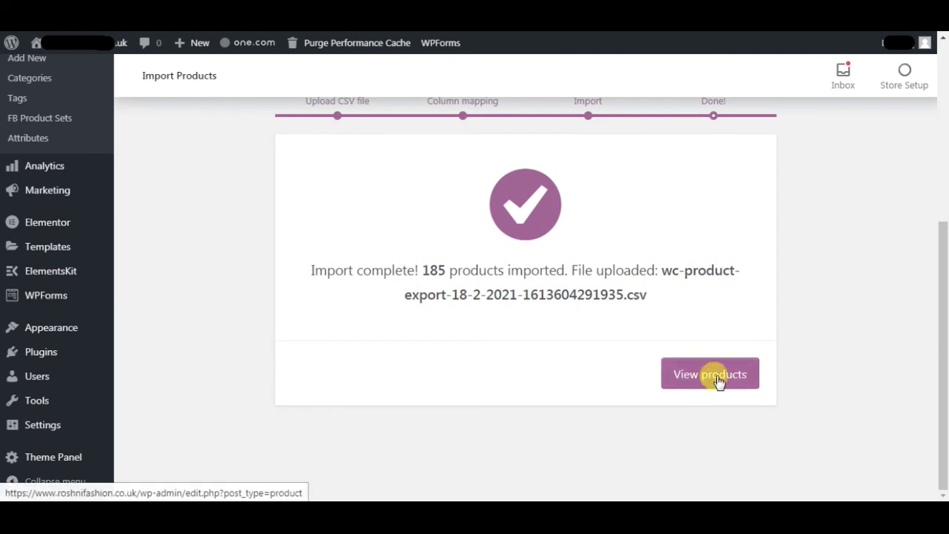
{"action": "left_click", "coordinate": [718, 380]}
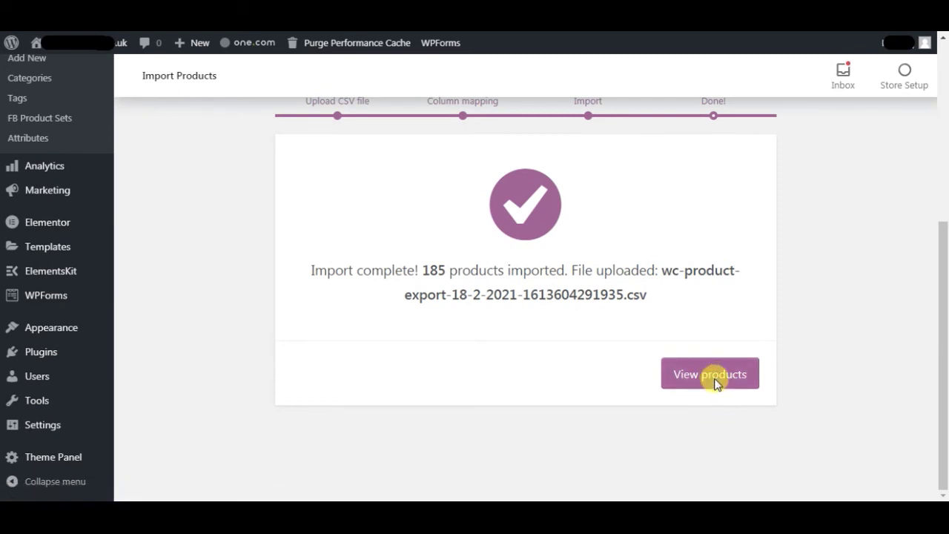
Scroll through the new store's imported suits and trousers in the Products list
{"action": "scroll", "coordinate": [560, 374], "scroll_direction": "down", "scroll_amount": 3}
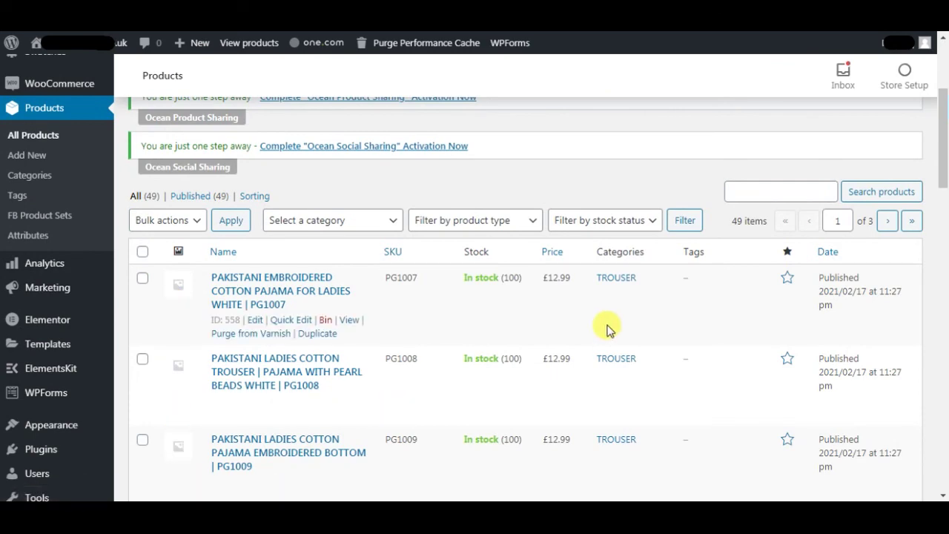
{"action": "scroll", "coordinate": [607, 331], "scroll_direction": "down", "scroll_amount": 2}
{"action": "scroll", "coordinate": [607, 331], "scroll_direction": "down", "scroll_amount": 3}
{"action": "scroll", "coordinate": [606, 330], "scroll_direction": "down", "scroll_amount": 1}
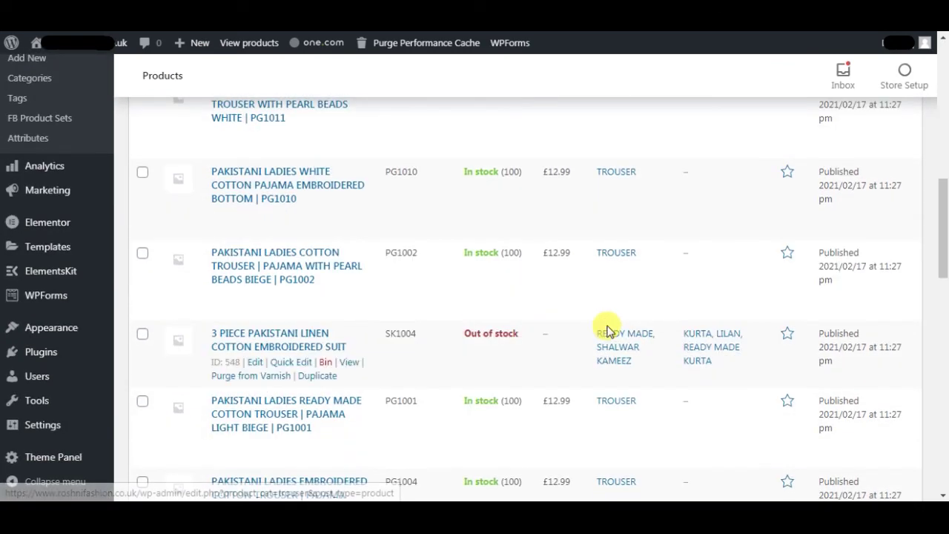
{"action": "scroll", "coordinate": [607, 331], "scroll_direction": "down", "scroll_amount": 2}
{"action": "scroll", "coordinate": [607, 331], "scroll_direction": "down", "scroll_amount": 1}
{"action": "scroll", "coordinate": [610, 326], "scroll_direction": "down", "scroll_amount": 1}
{"action": "scroll", "coordinate": [627, 322], "scroll_direction": "down", "scroll_amount": 1}
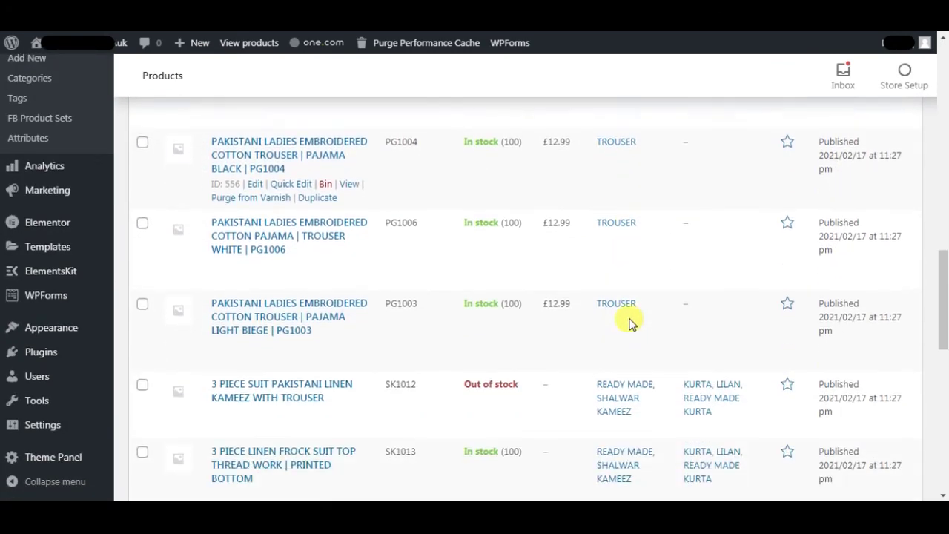
{"action": "scroll", "coordinate": [629, 323], "scroll_direction": "down", "scroll_amount": 1}
{"action": "scroll", "coordinate": [629, 323], "scroll_direction": "down", "scroll_amount": 3}
{"action": "scroll", "coordinate": [629, 322], "scroll_direction": "down", "scroll_amount": 3}
{"action": "scroll", "coordinate": [630, 323], "scroll_direction": "down", "scroll_amount": 2}
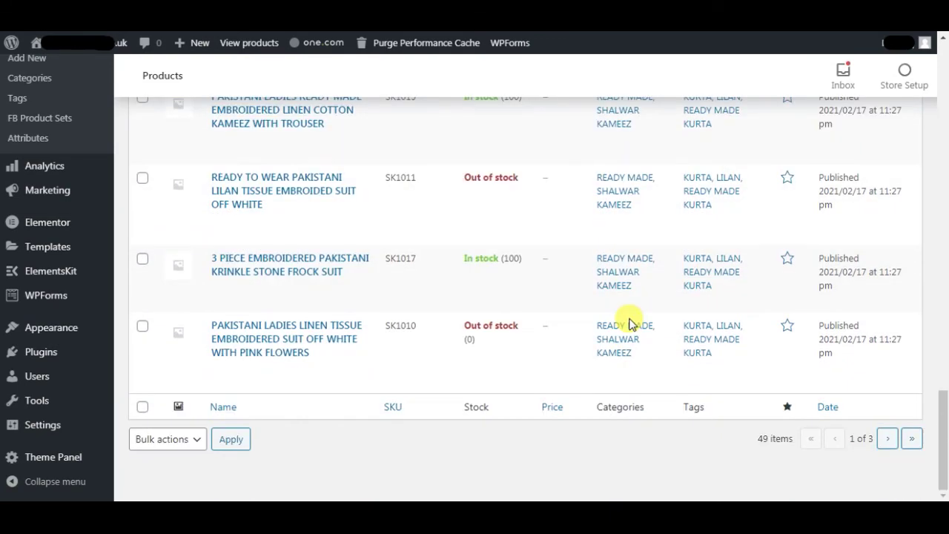